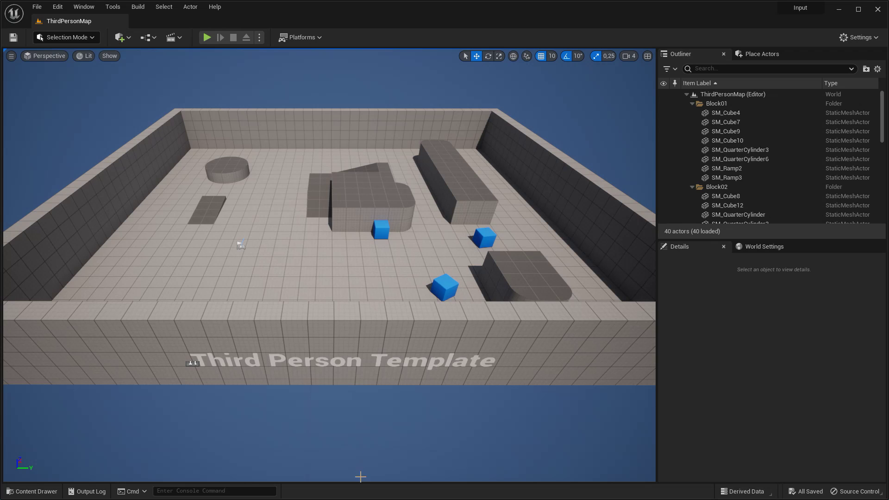
Open BP_ThirdPersonCharacter from ThirdPerson/Blueprints in the Content Drawer
key("ctrl+space")
double_click(292, 373)
double_click(185, 373)
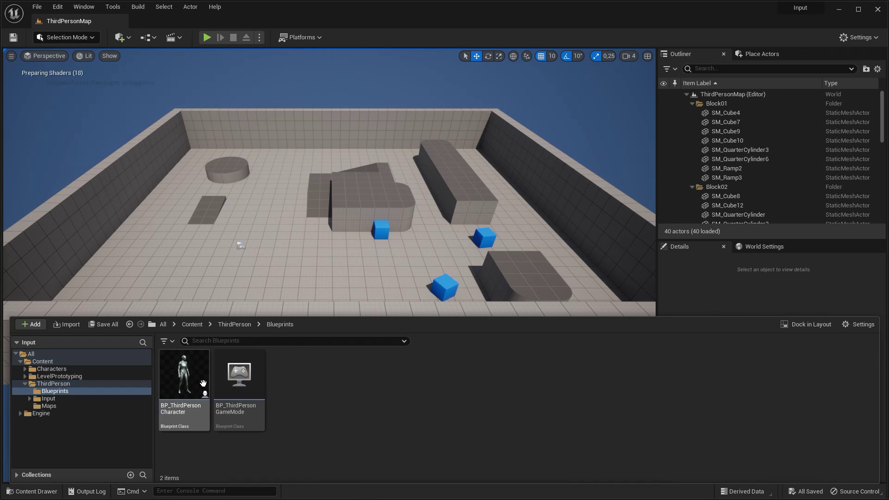
left_click(195, 376)
double_click(184, 376)
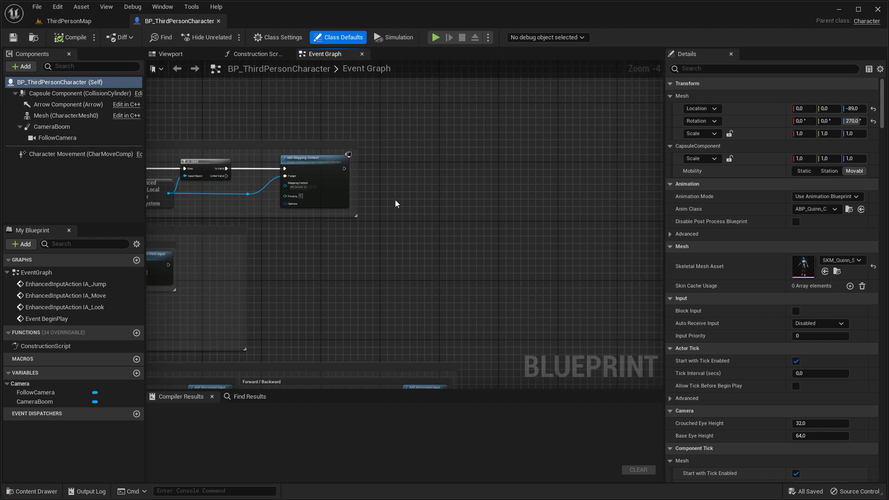
Add a Get Player Controller node feeding a Set Show Mouse Cursor node
right_click(392, 153)
type("get")
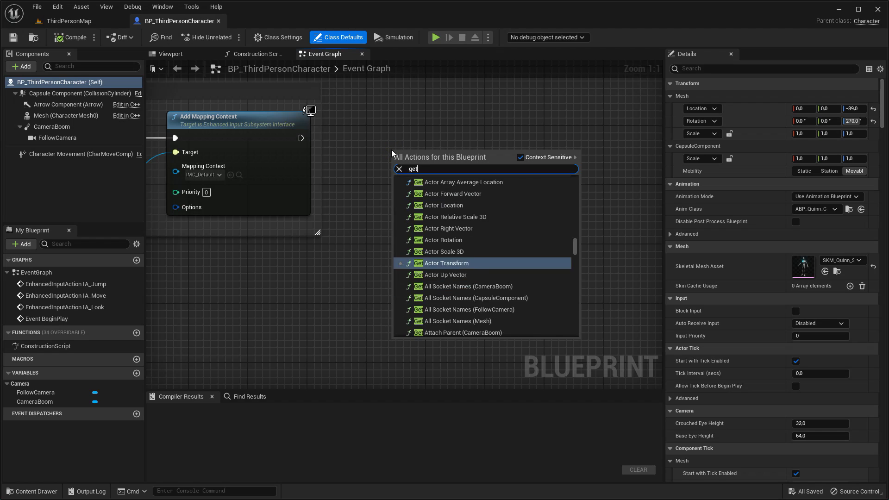
type(" player con")
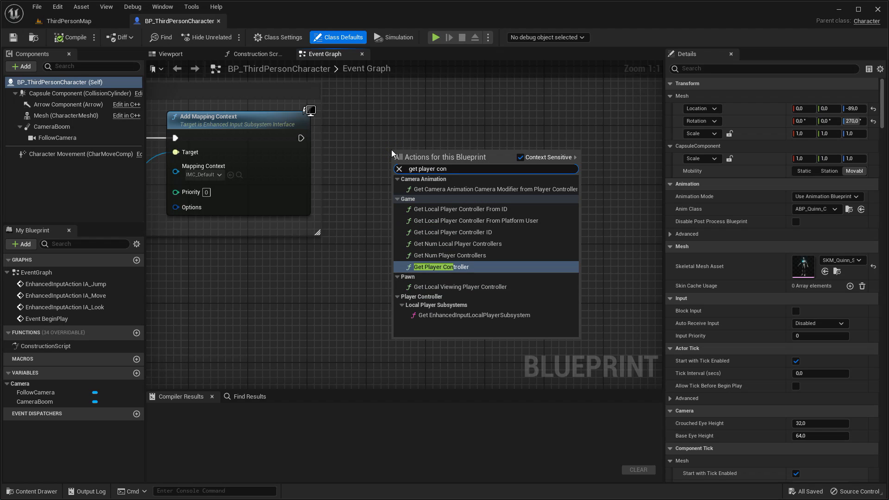
key("Return")
mouse_move(463, 158)
left_mouse_down()
mouse_move(465, 214)
mouse_move(528, 164)
left_mouse_up()
type("show mouse")
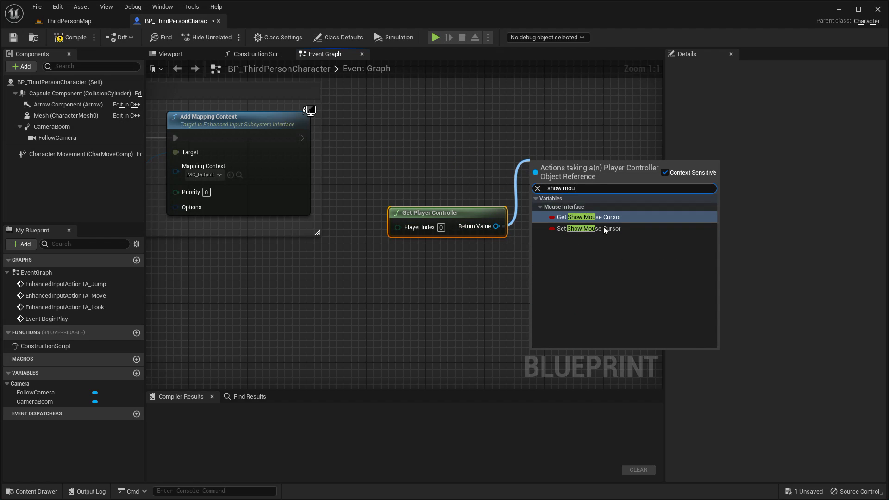
left_click(595, 227)
Wire the Set Show Mouse Cursor node to run after Add Mapping Context
left_click_drag(580, 167, 587, 138)
left_click_drag(301, 138, 547, 138)
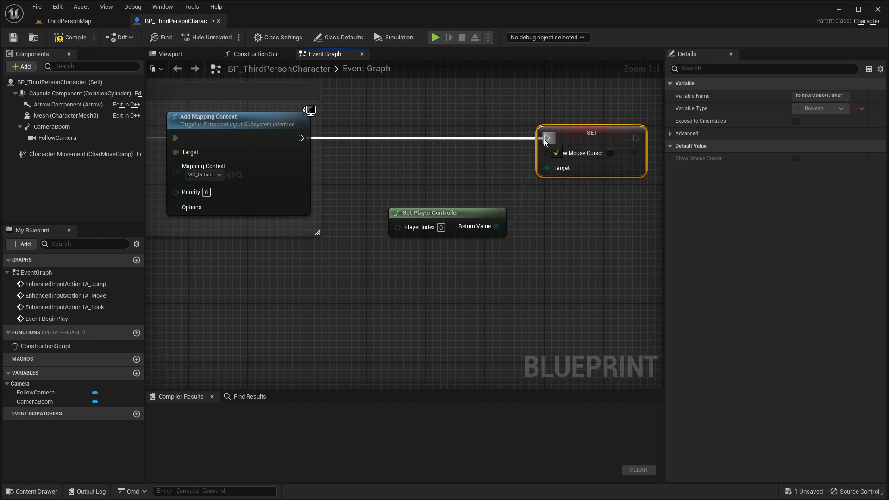
scroll(432, 323, "down", 3)
scroll(409, 299, "down", 5)
right_click_drag(409, 300, 362, 231)
scroll(318, 273, "up", 4)
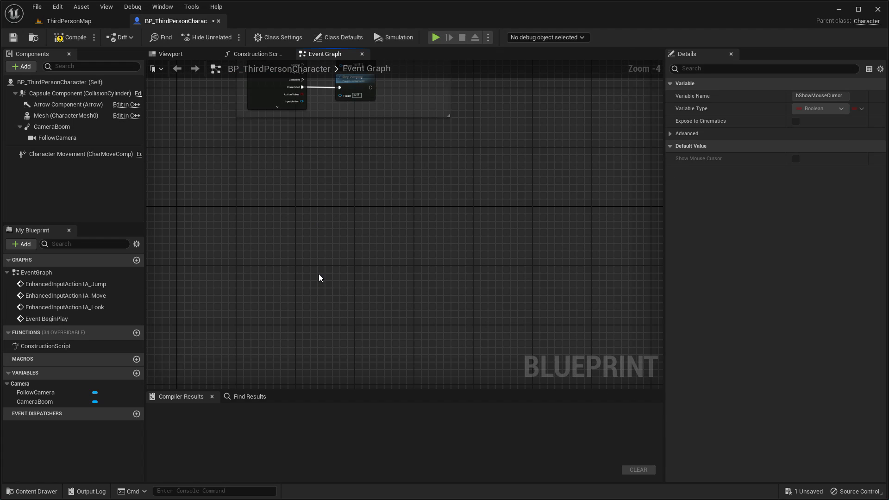
Navigate the Content Drawer to the ThirdPerson/Input/Actions folder
key("ctrl+space")
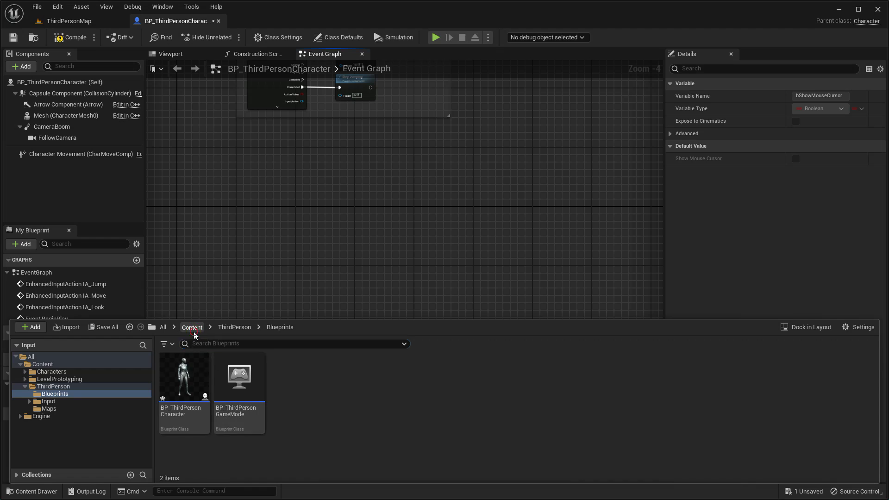
left_click(192, 327)
double_click(294, 376)
double_click(239, 376)
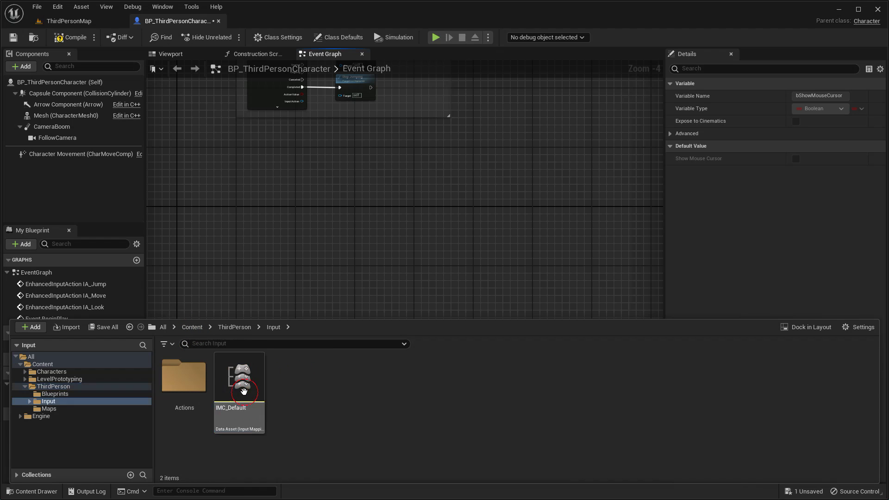
double_click(183, 376)
Create a new Input Action named IA_DoubleClick and open it
right_click(390, 413)
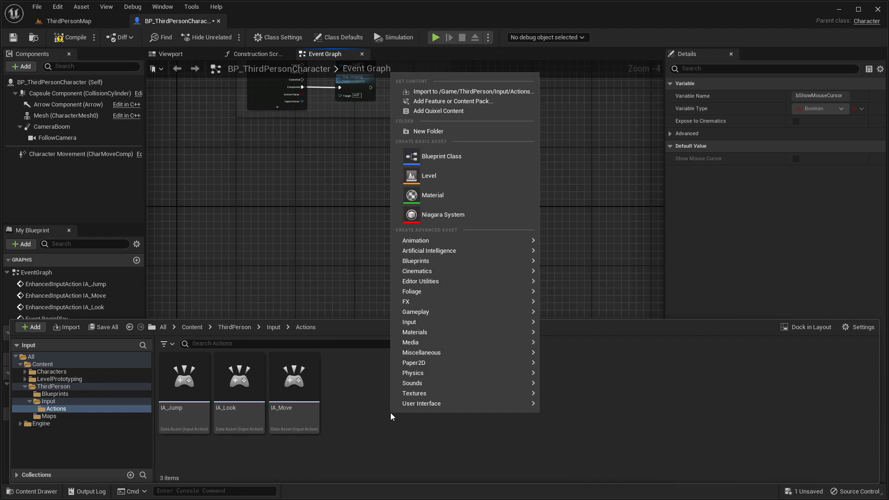
mouse_move(456, 322)
left_click(560, 373)
type("IA_DoubleCli")
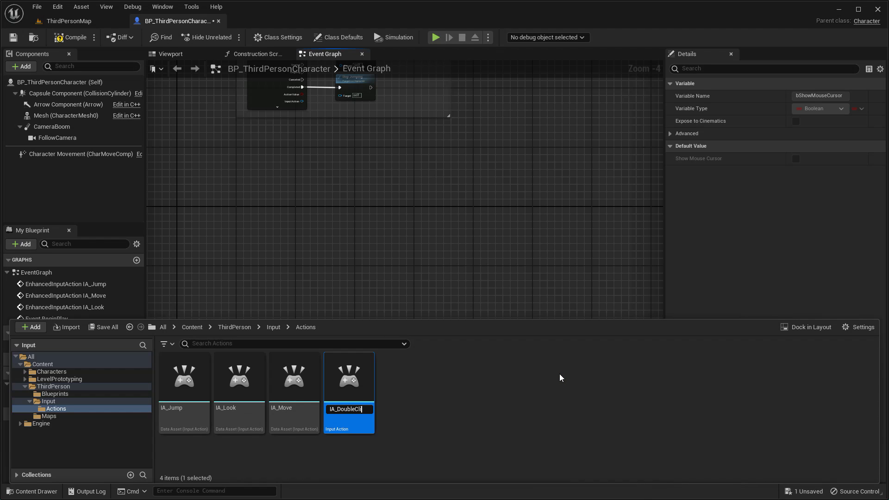
type("ck")
key("Return")
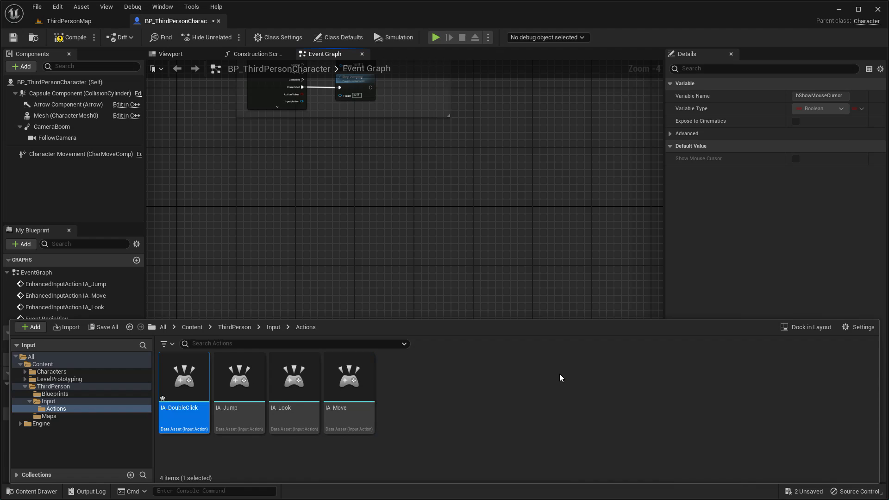
double_click(193, 388)
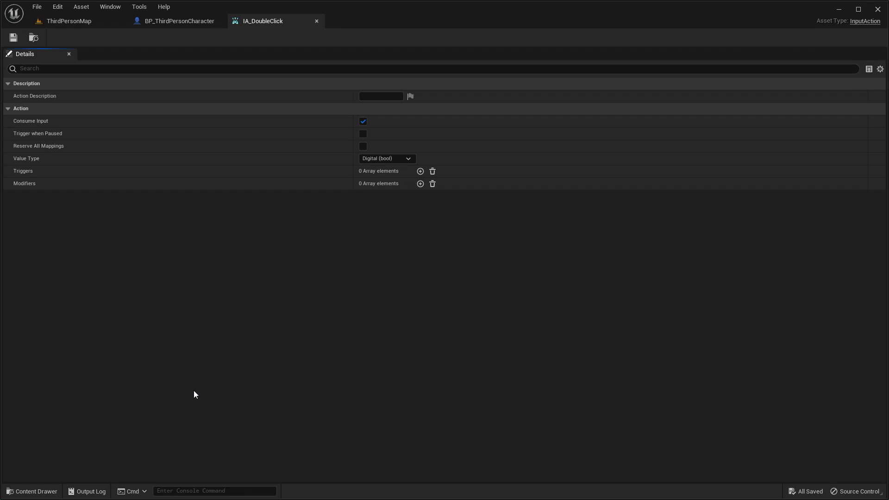
Give IA_DoubleClick a Pressed trigger and save the asset
left_click(421, 171)
left_click(402, 183)
left_click(391, 265)
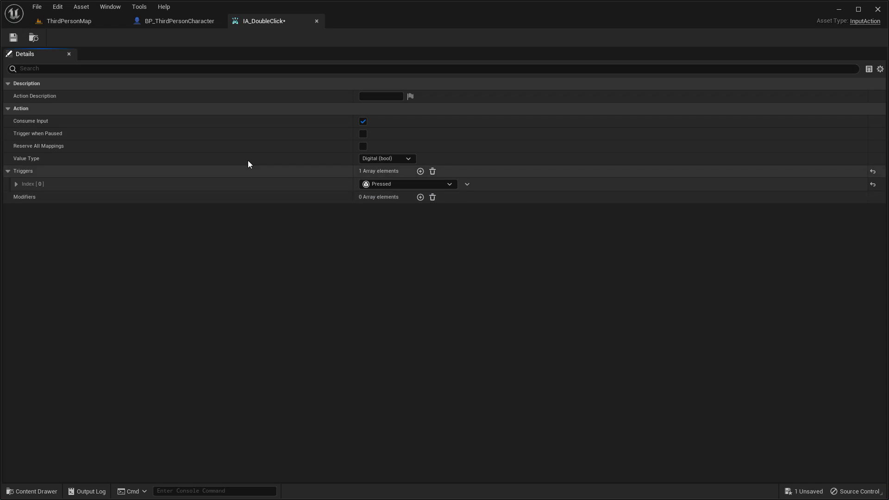
left_click(13, 38)
In IMC_Default, add a mapping from IA_DoubleClick to Left Mouse Button
key("ctrl+space")
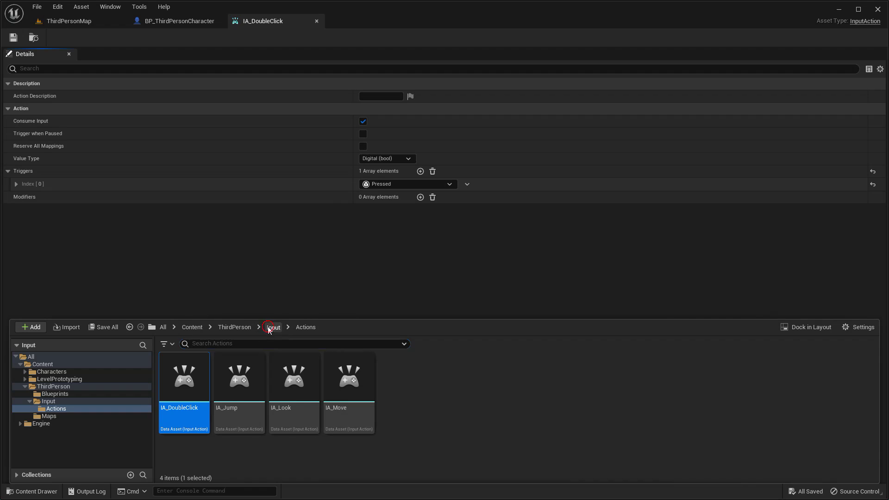
left_click(274, 327)
double_click(244, 377)
left_click(9, 97)
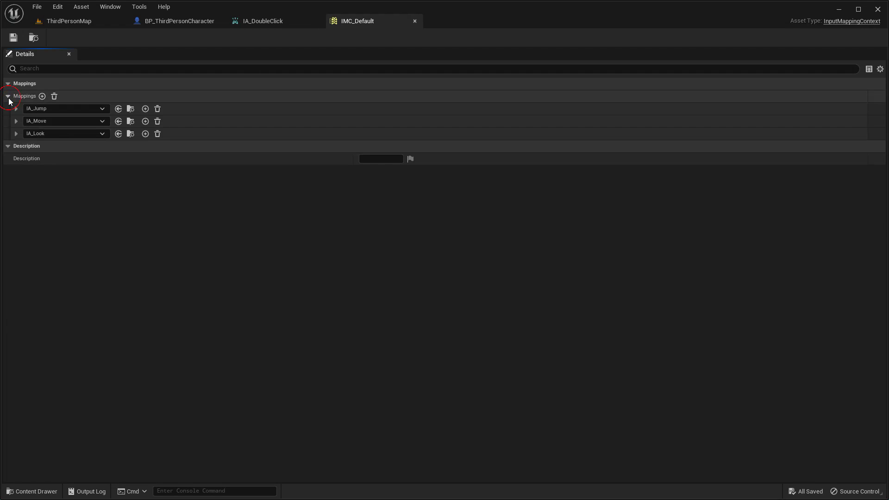
left_click(42, 96)
left_click(64, 146)
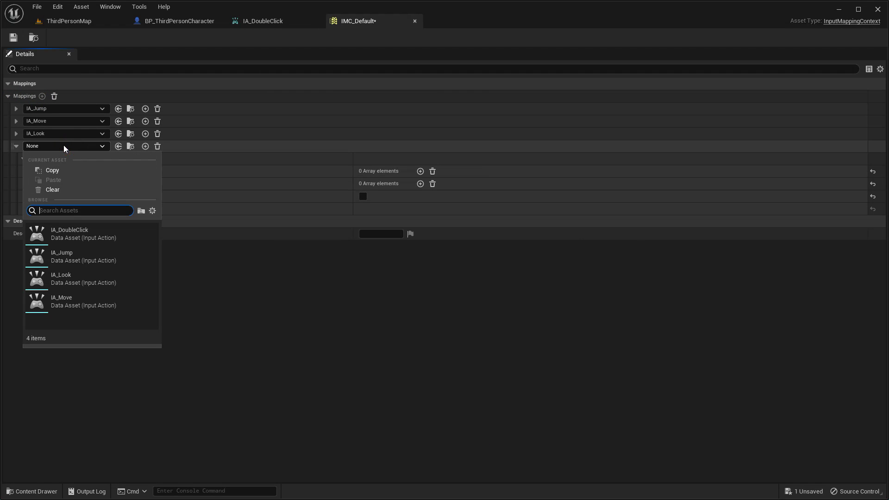
left_click(72, 238)
left_click(67, 159)
type("ft mou")
left_click(109, 192)
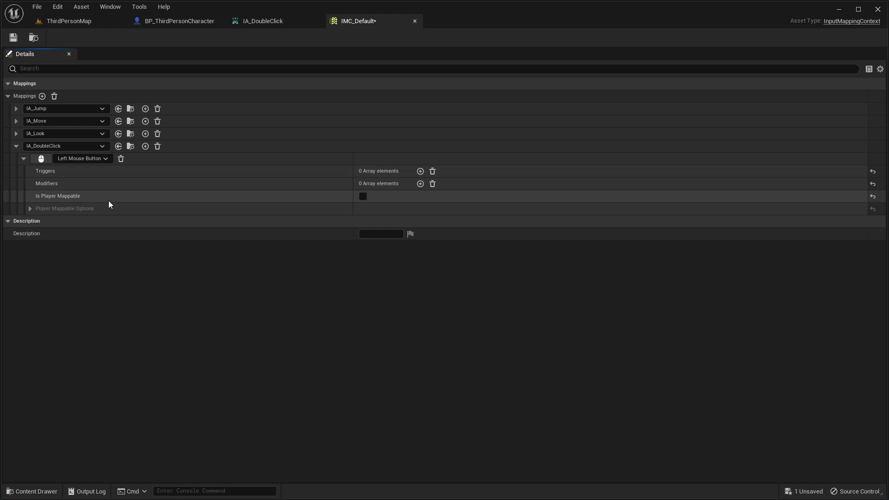
left_click(164, 23)
scroll(267, 178, "up", 3)
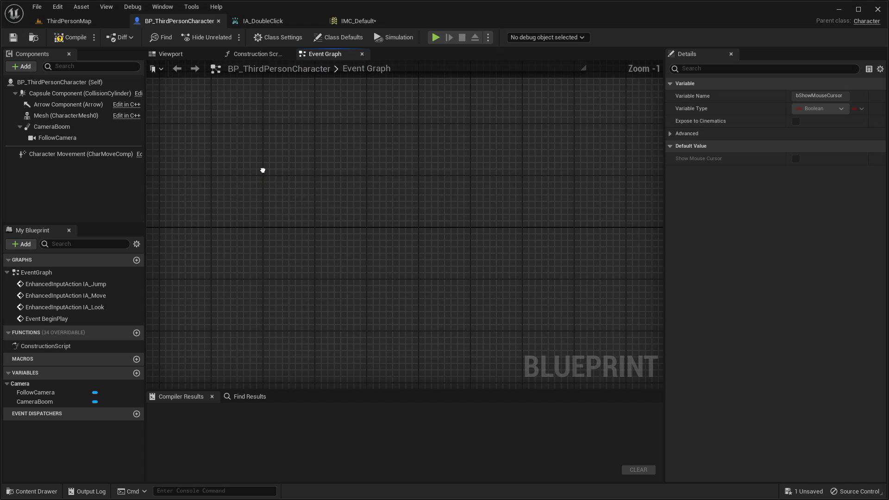
Add the IA_DoubleClick input event node to the graph
right_click(270, 175)
type("IA_")
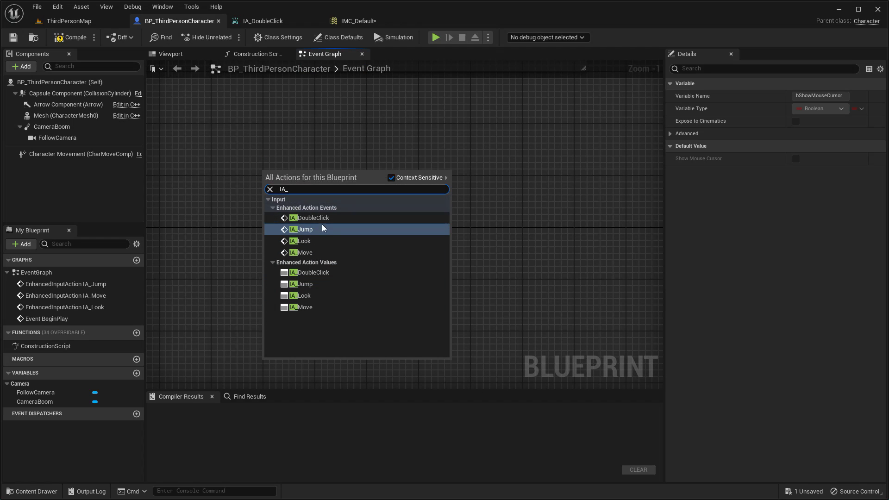
left_click(313, 219)
right_click_drag(413, 222, 380, 200)
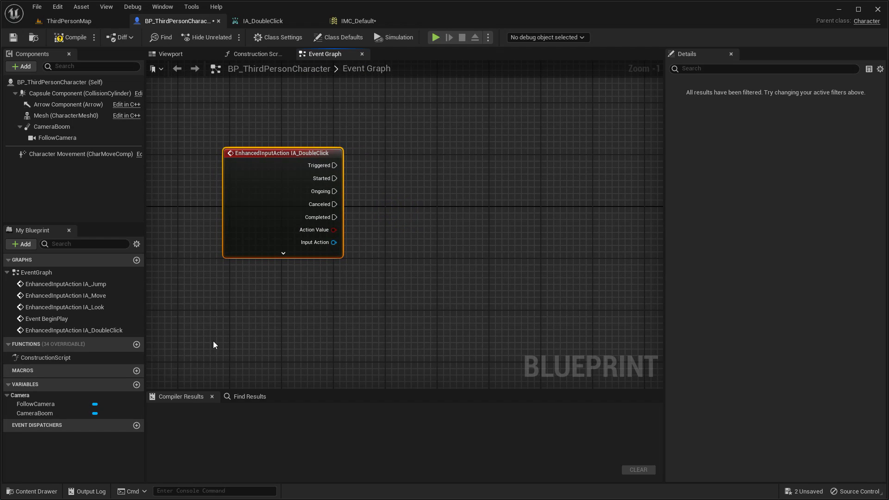
Create an Integer variable named DoubleClickCount
left_click(136, 385)
type("DoubleClickCount")
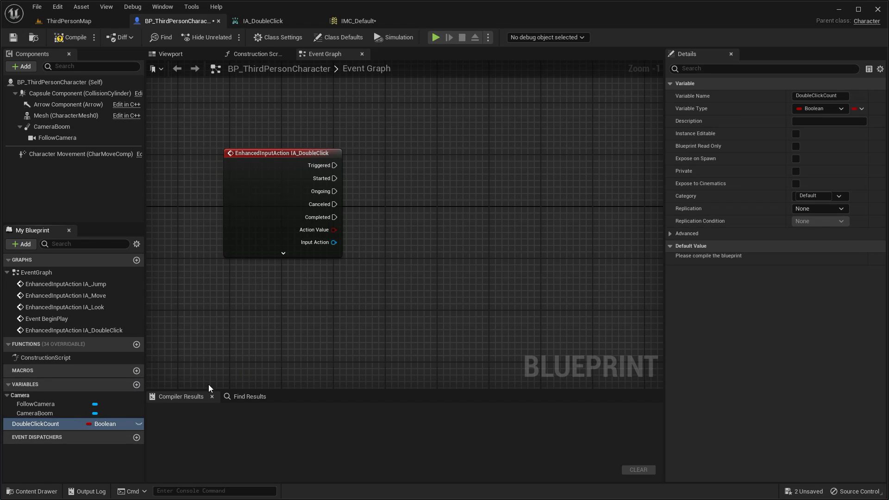
left_click(106, 423)
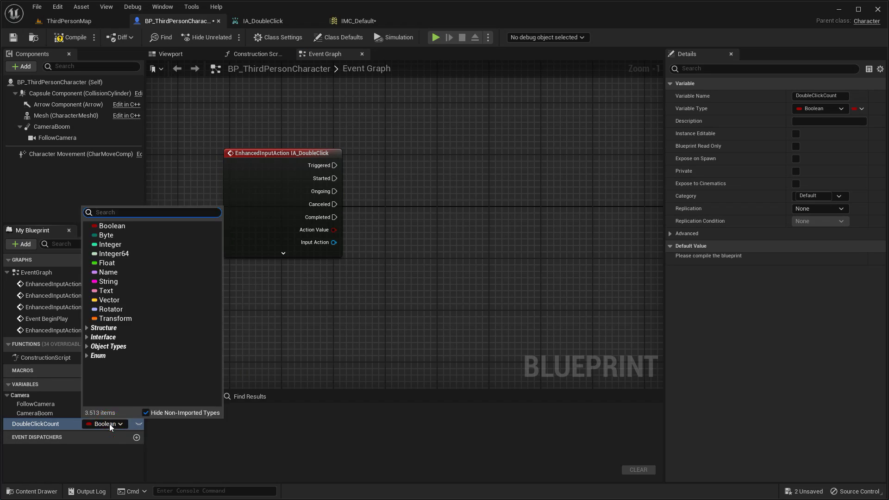
left_click(118, 246)
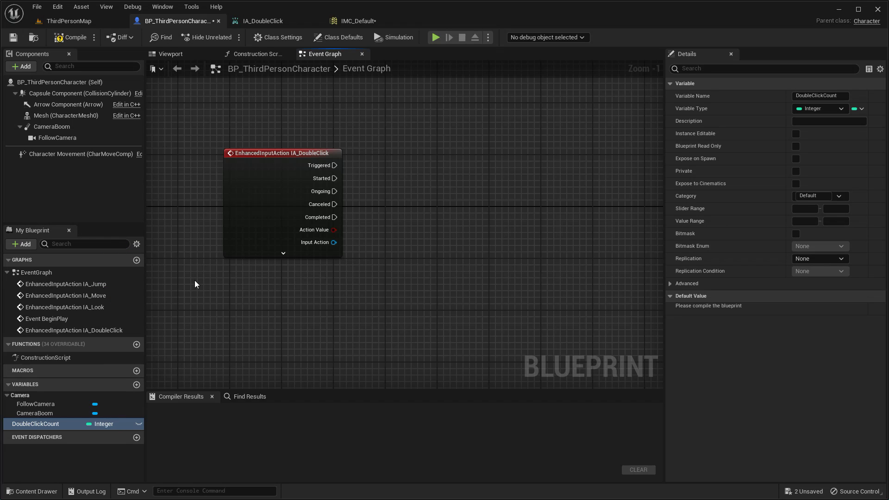
Increment DoubleClickCount with a ++ node run from the event's Completed pin
left_click_drag(57, 423, 387, 240)
left_click(407, 252)
mouse_move(442, 239)
left_mouse_down()
mouse_move(488, 206)
mouse_move(524, 219)
left_mouse_up()
type("++")
left_click(530, 259)
left_click(35, 424)
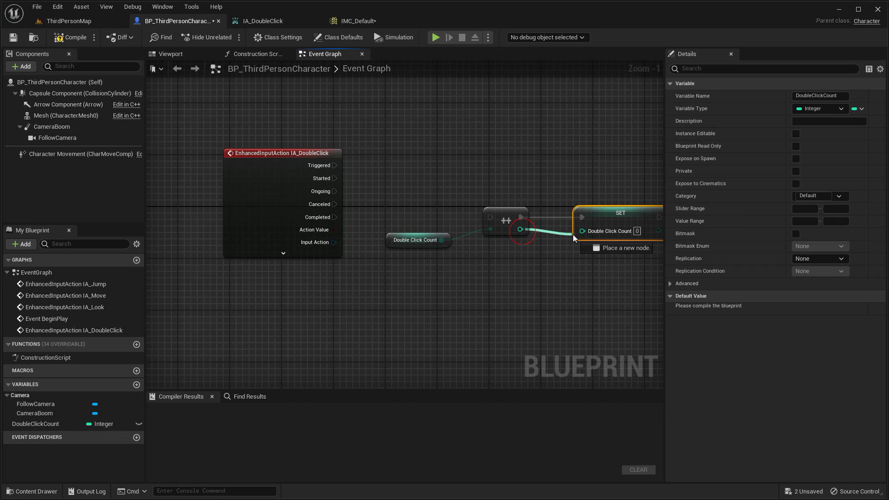
left_click_drag(335, 218, 491, 217)
right_click_drag(528, 179, 303, 155)
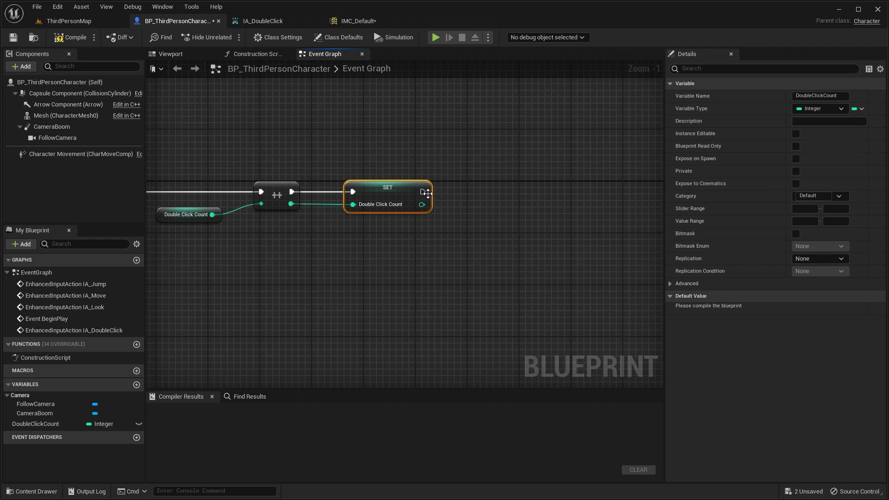
left_click_drag(427, 193, 476, 196)
Add a Retriggerable Delay after the DoubleClickCount SET node
type("delay")
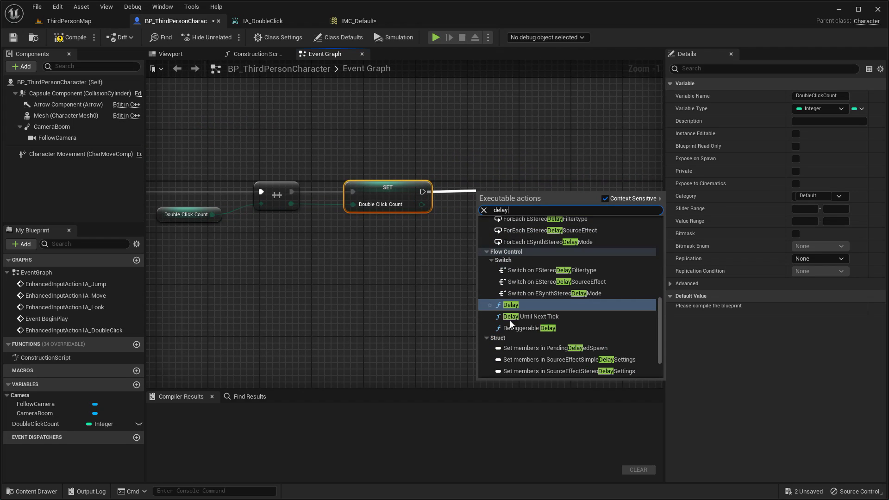
left_click(528, 327)
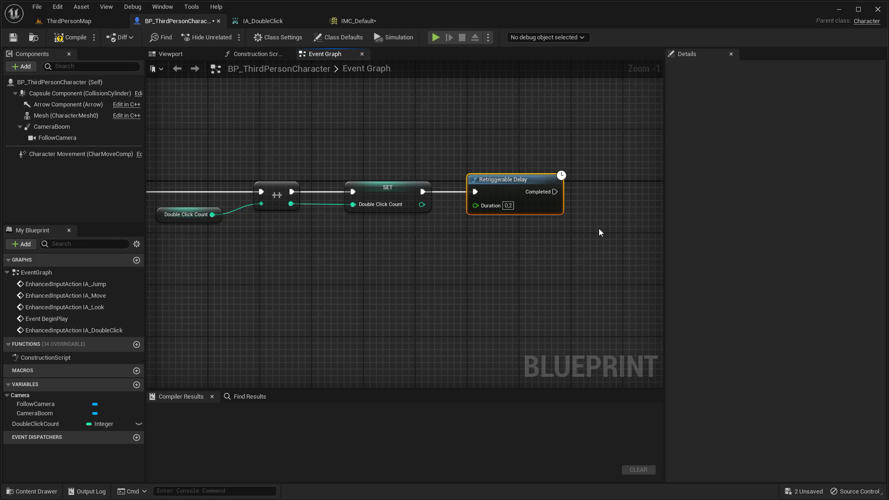
right_click_drag(599, 229, 317, 237)
After the delay, branch on a >= comparison of DoubleClickCount
left_click_drag(46, 423, 259, 257)
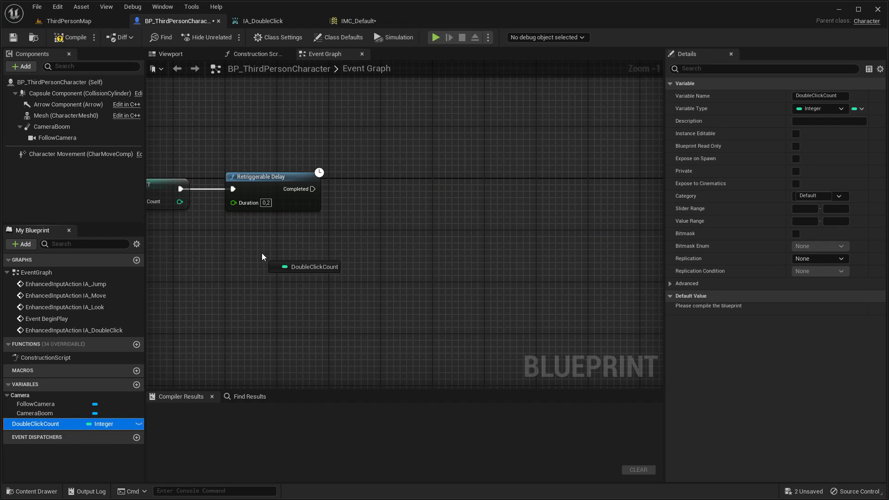
left_click(282, 268)
left_click_drag(314, 251, 380, 262)
type(">")
left_click(395, 306)
left_click_drag(401, 258, 452, 205)
type("branch")
left_click(489, 256)
left_click_drag(313, 189, 460, 196)
Print 'Double Click' on the Branch's True path
right_click_drag(544, 209, 330, 223)
left_click_drag(304, 210, 402, 146)
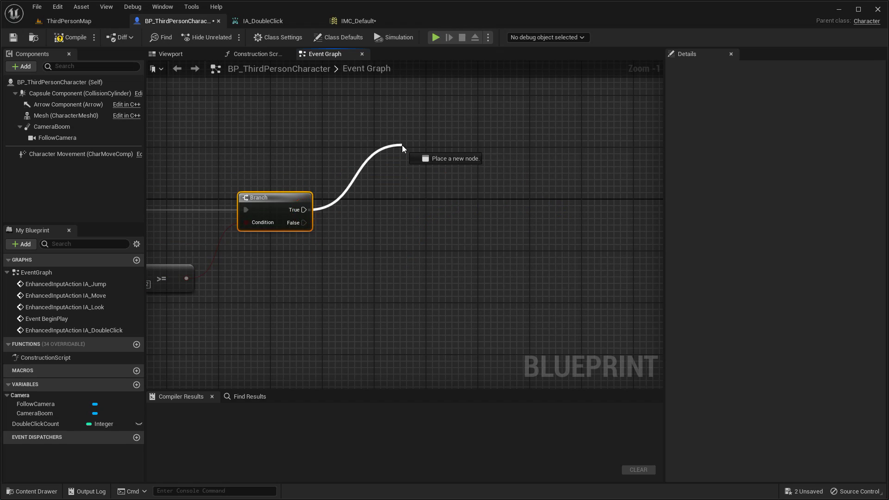
type("print st")
left_click(439, 182)
left_click(446, 173)
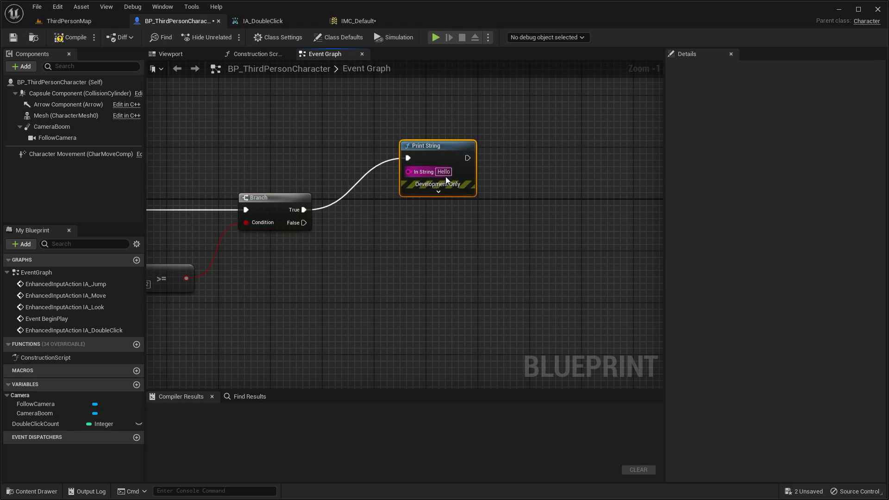
type("Double Click")
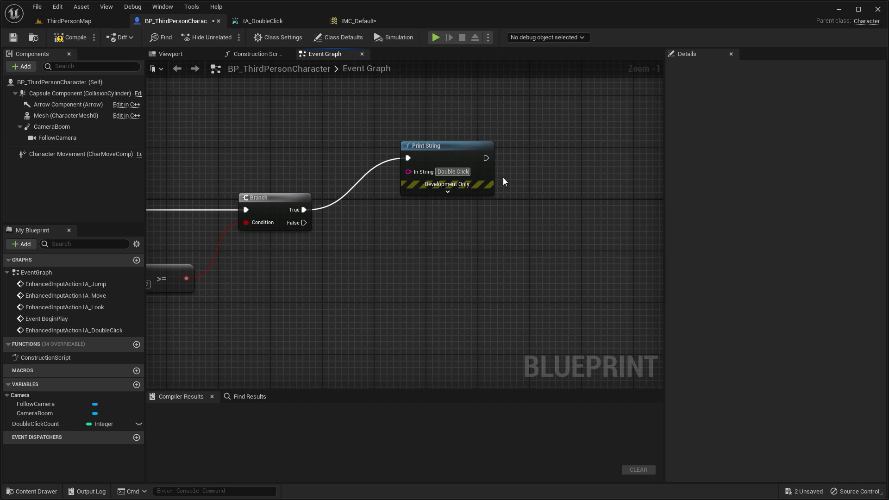
left_click_drag(463, 147, 431, 133)
Add a 'One Click' print on False, reset DoubleClickCount to 0 after both, compile and save
key("ctrl+v")
left_click_drag(304, 222, 375, 261)
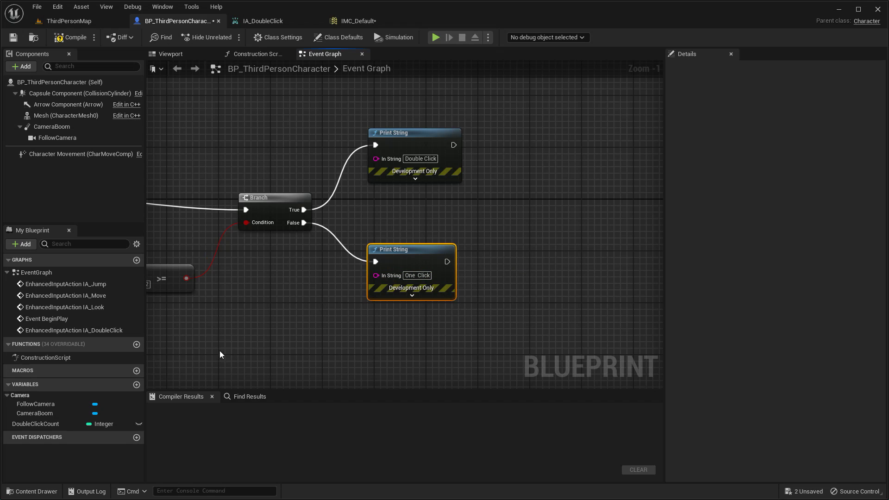
mouse_move(36, 424)
left_mouse_down("alt")
mouse_move(509, 200)
mouse_move(523, 211)
left_mouse_up("alt")
left_click_drag(447, 262, 523, 212)
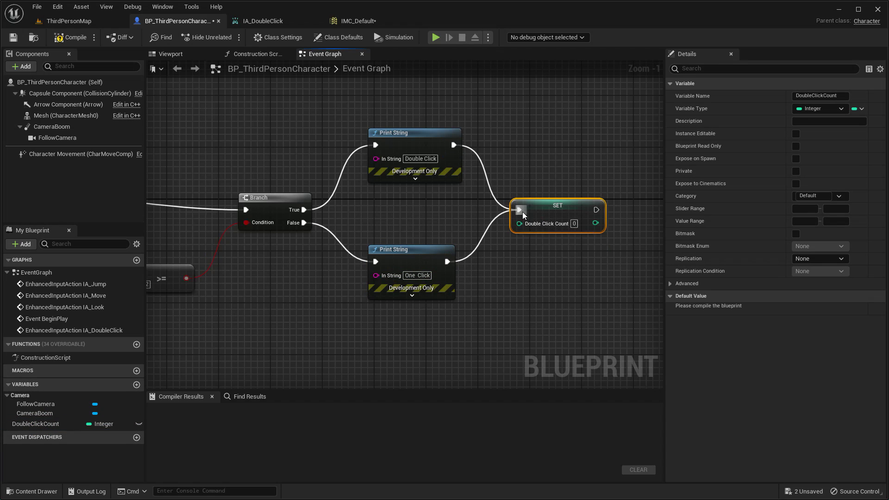
left_click(74, 38)
left_click(14, 38)
Play ThirdPersonMap and test that single and double clicks print One Click and Double Click
left_click(71, 22)
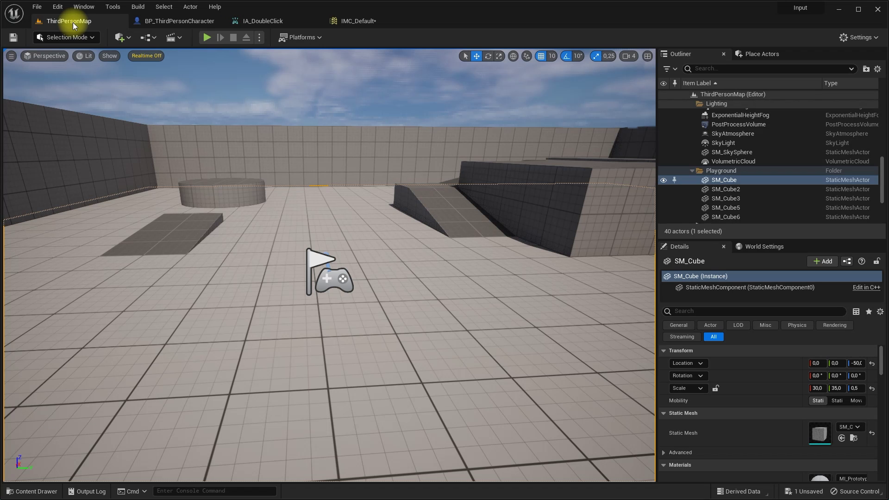
left_click(207, 38)
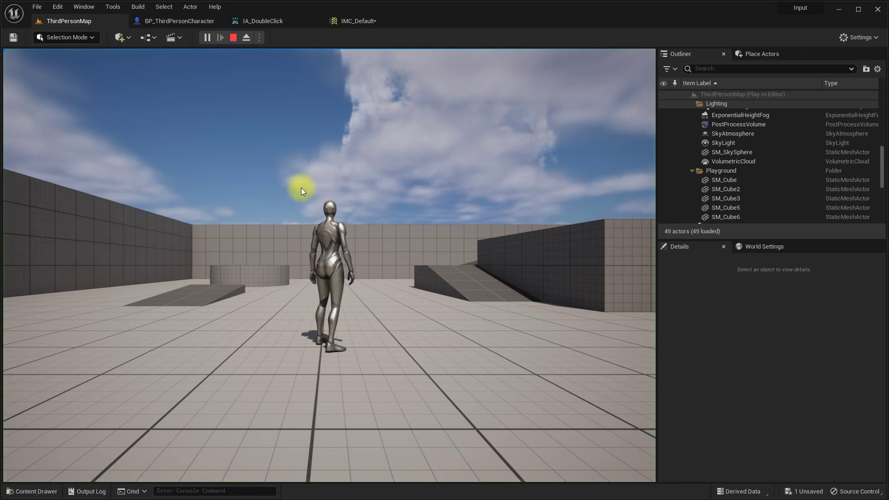
left_click(290, 167)
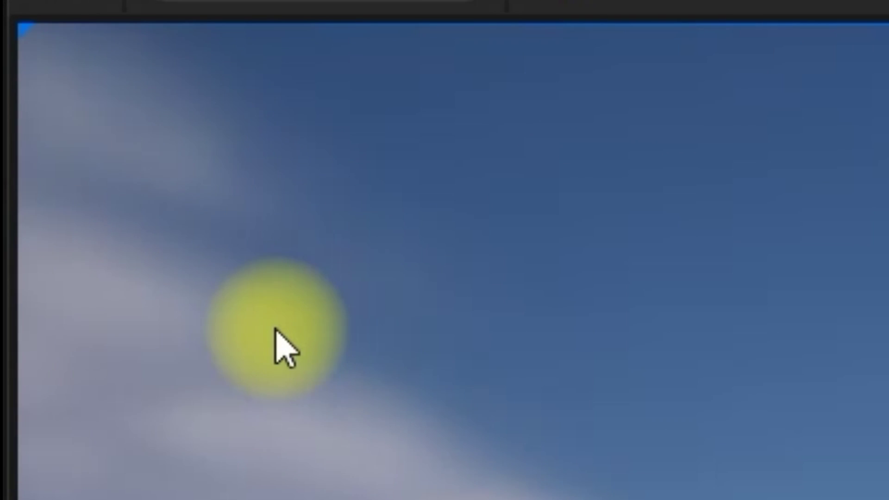
double_click(276, 329)
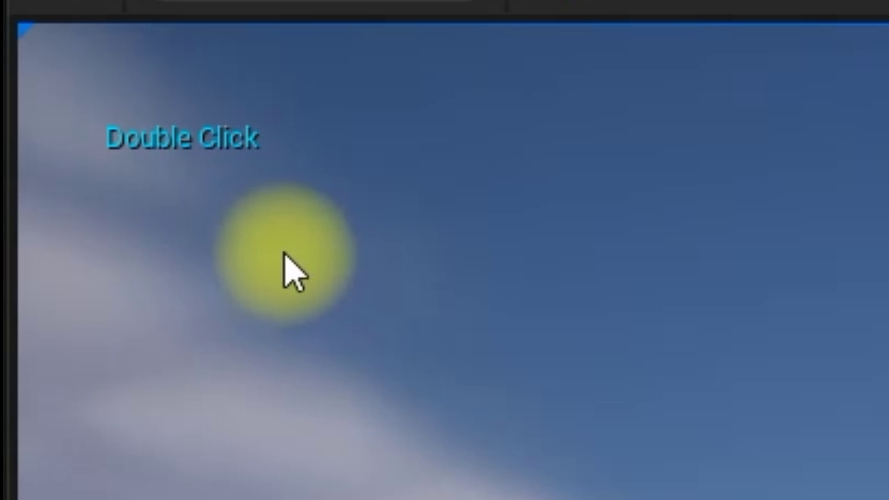
left_click(284, 255)
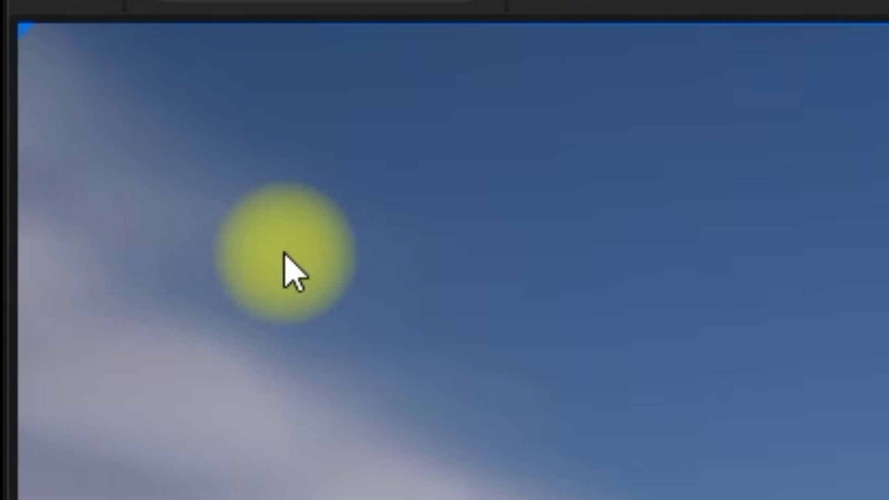
double_click(285, 254)
double_click(285, 255)
double_click(285, 255)
Check that repeated single clicks print One Click, then stop playing
left_click(284, 254)
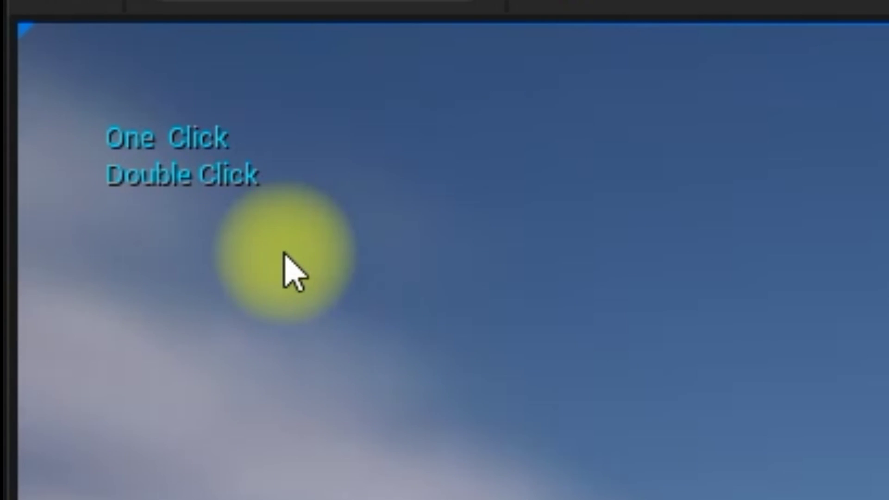
left_click(284, 254)
left_click(283, 254)
left_click(283, 254)
left_click(282, 253)
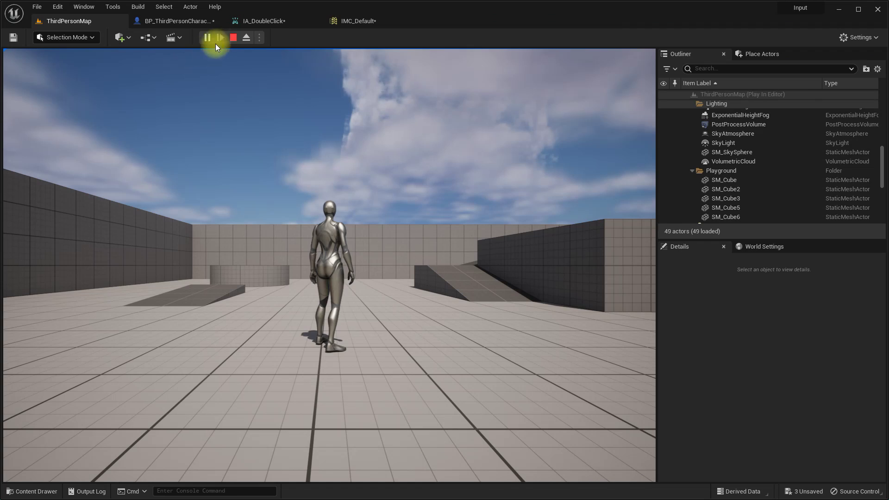
left_click(232, 37)
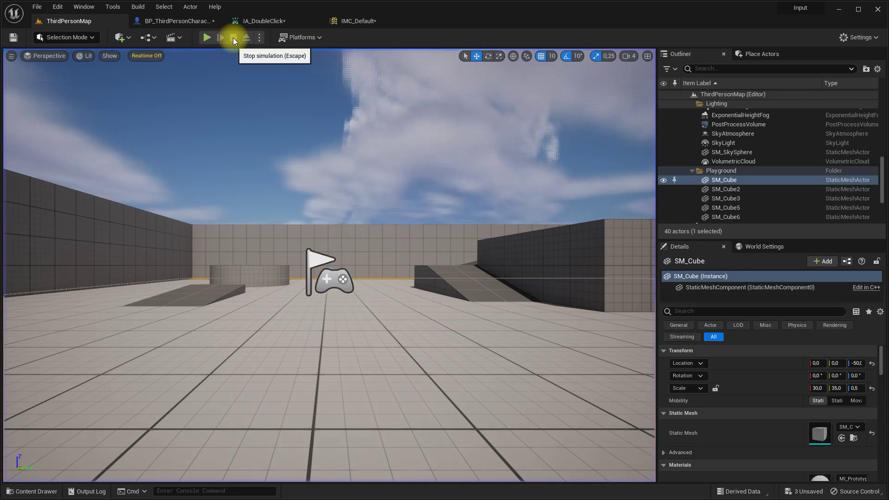
Create a new Input Action named IA_LongPress in Actions and open it
key("ctrl+space")
double_click(185, 373)
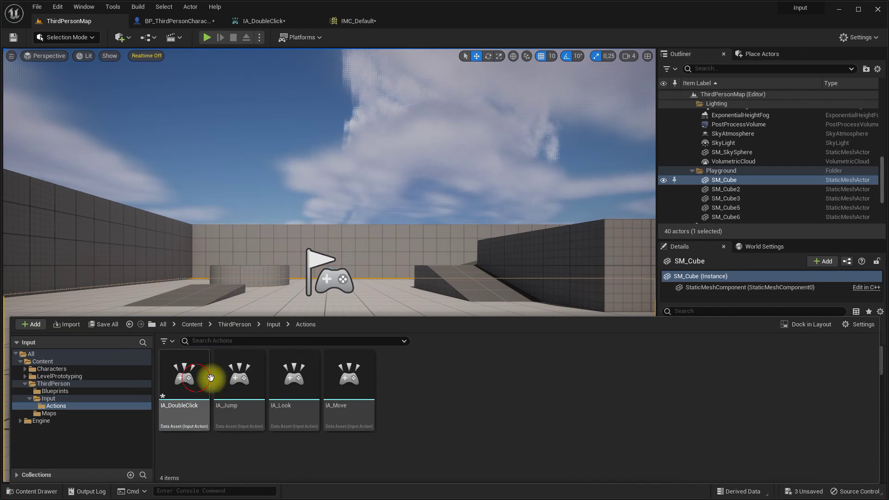
right_click(435, 377)
mouse_move(478, 286)
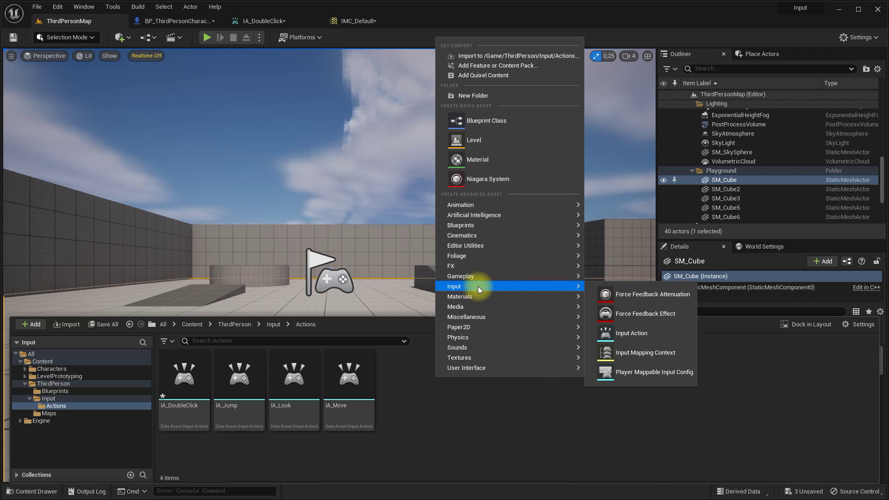
left_click(611, 334)
type("IA_LongPress")
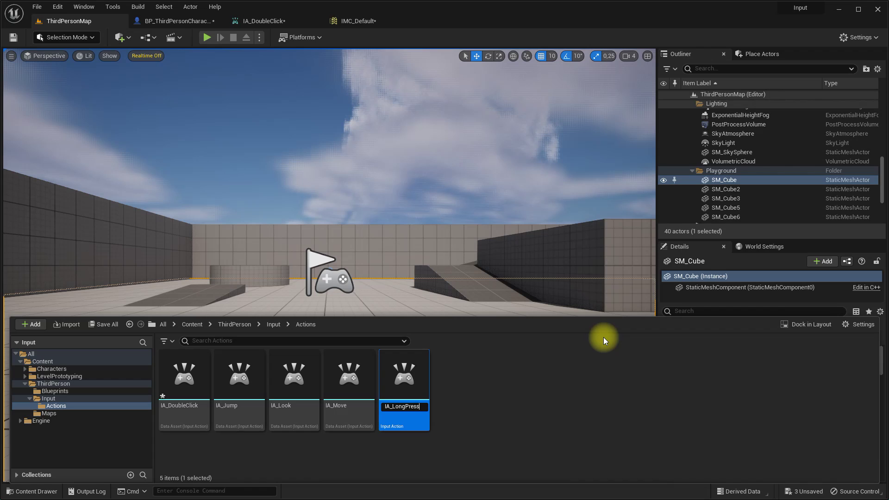
key("Return")
double_click(293, 386)
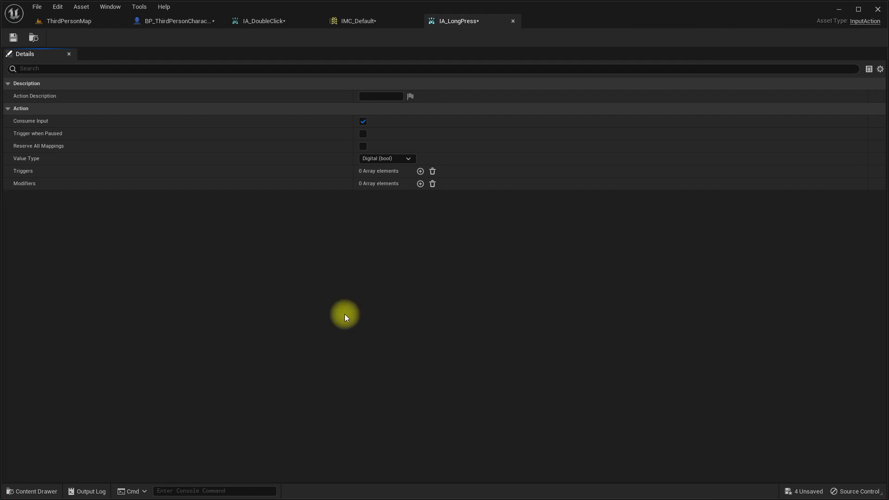
Give IA_LongPress a one-shot Hold trigger with a 0.5 threshold
left_click(421, 172)
left_click(401, 184)
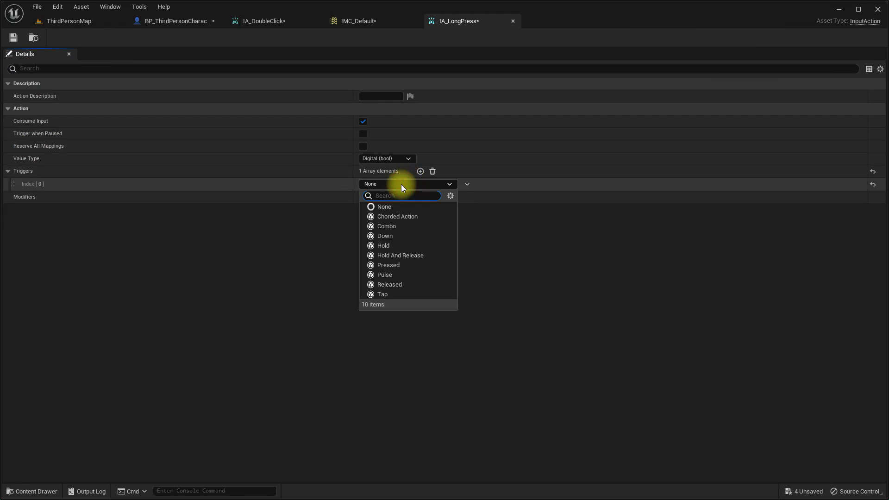
left_click(388, 245)
left_click(17, 185)
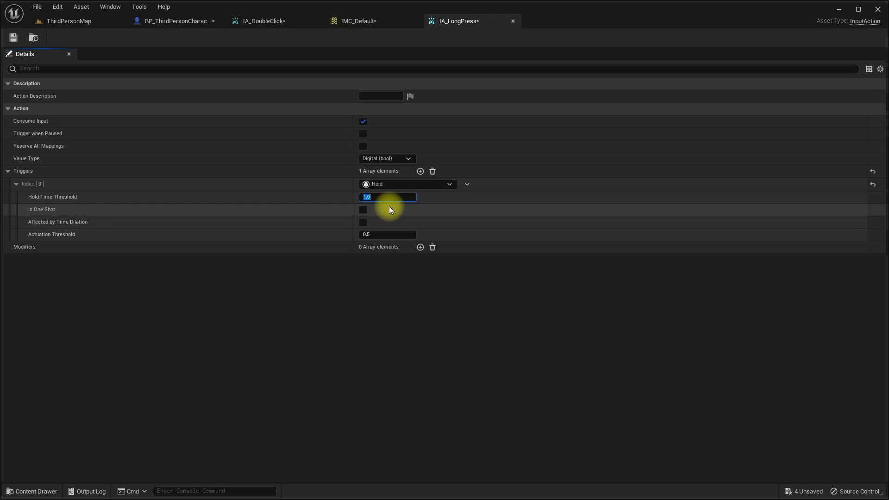
left_click(363, 210)
Reassign IMC_Default's fourth mapping from IA_DoubleClick to IA_LongPress and save it
left_click(363, 23)
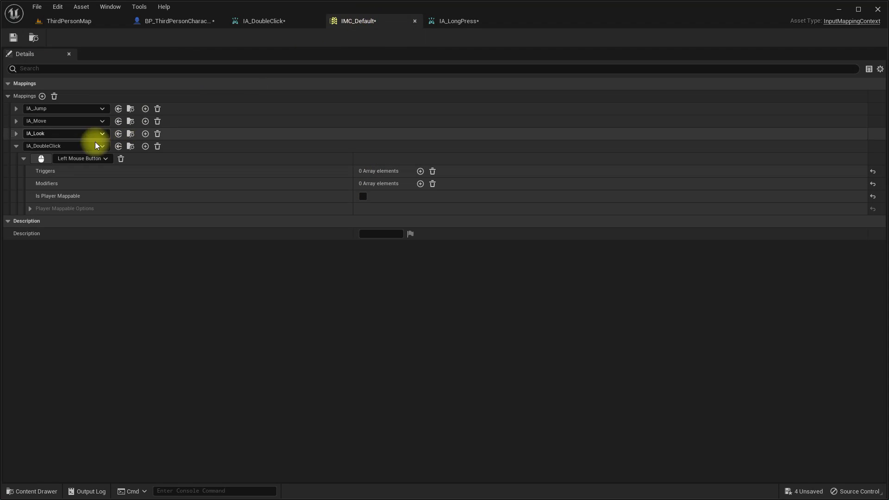
left_click(53, 145)
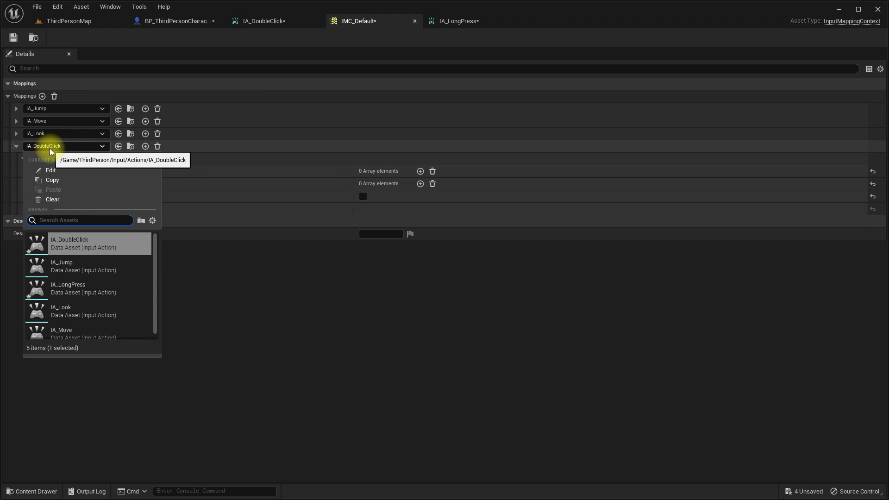
left_click(87, 288)
left_click(13, 37)
left_click(176, 21)
scroll(321, 178, "up", 1)
Add the IA_LongPress input event node to the graph
right_click_drag(320, 185, 317, 131)
scroll(272, 168, "up", 2)
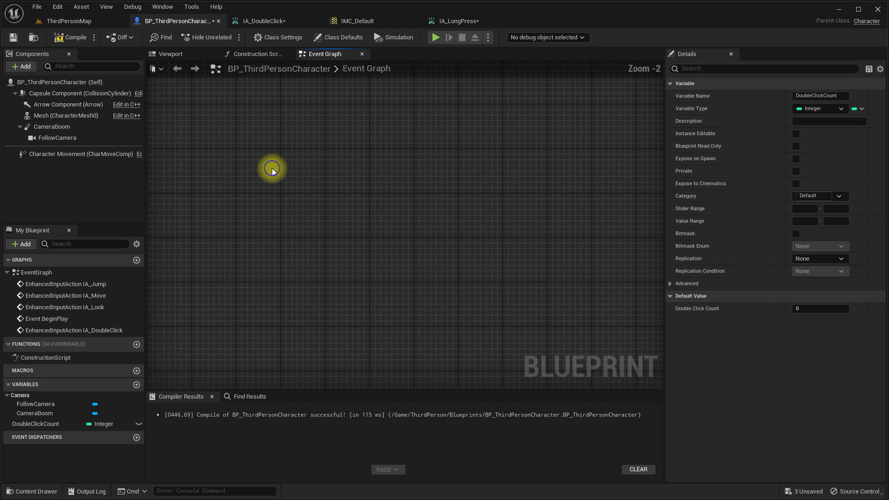
right_click(275, 169)
type("long p")
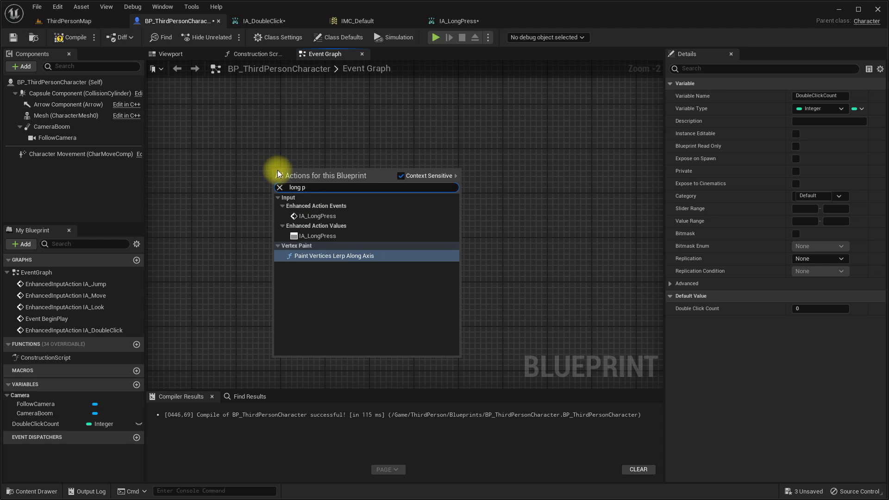
left_click(305, 214)
Print 'Short Hold' from the event's Canceled pin
scroll(379, 210, "up", 1)
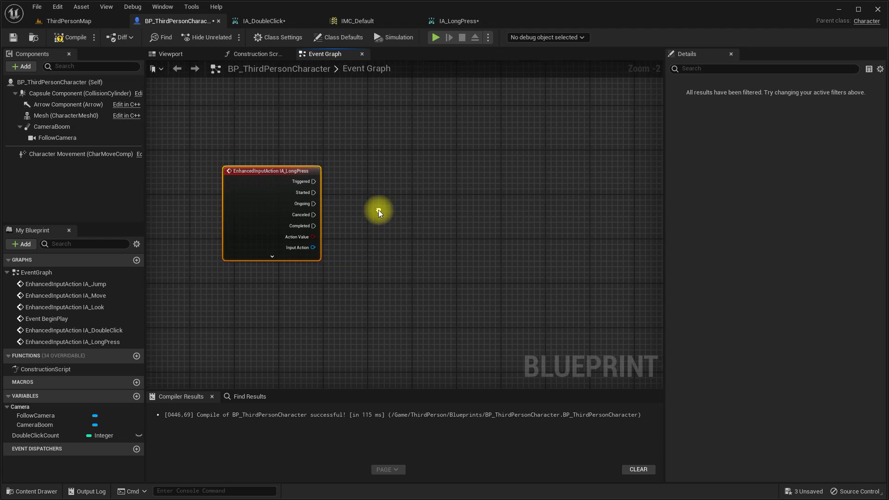
scroll(366, 211, "up", 1)
left_click_drag(296, 214, 405, 215)
type("print st")
key("Return")
left_click_drag(453, 243, 484, 183)
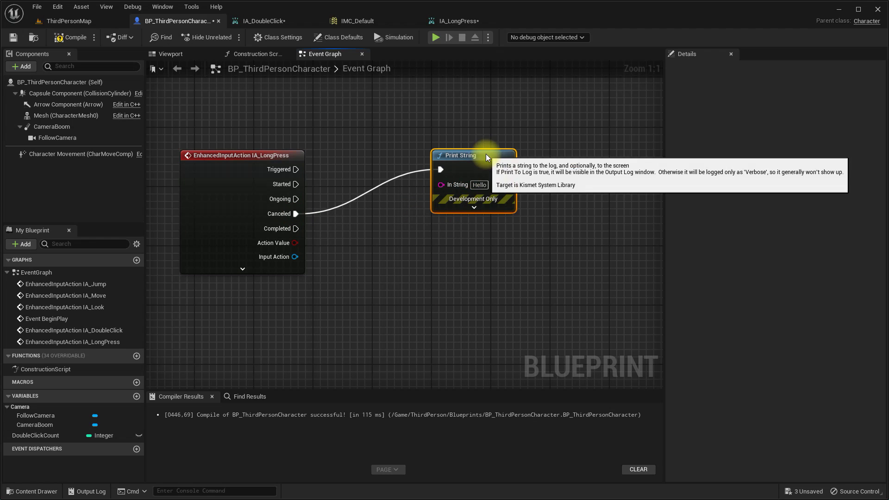
type("Short Hold")
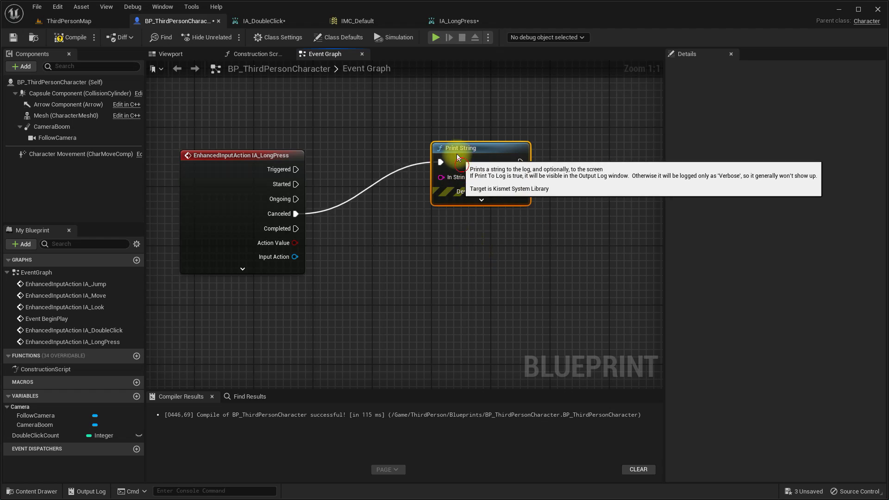
left_click_drag(453, 156, 448, 141)
Duplicate the print onto the Completed pin with the message 'Long Hold'
key("ctrl+c")
key("ctrl+v")
left_click_drag(467, 241, 451, 241)
left_click_drag(296, 228, 433, 250)
left_click(482, 267)
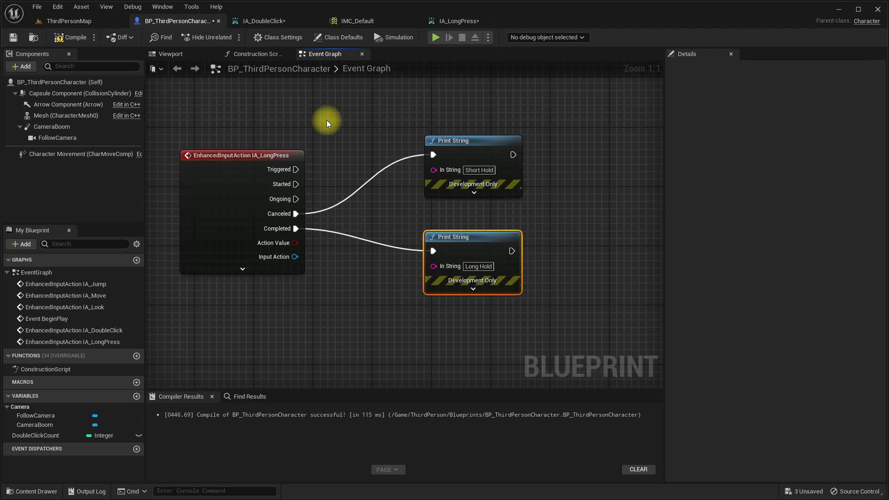
left_click(82, 22)
Play the ThirdPersonMap level and test taps and holds, checking for 'Short Hold' and 'Long Hold' messages
left_click(207, 37)
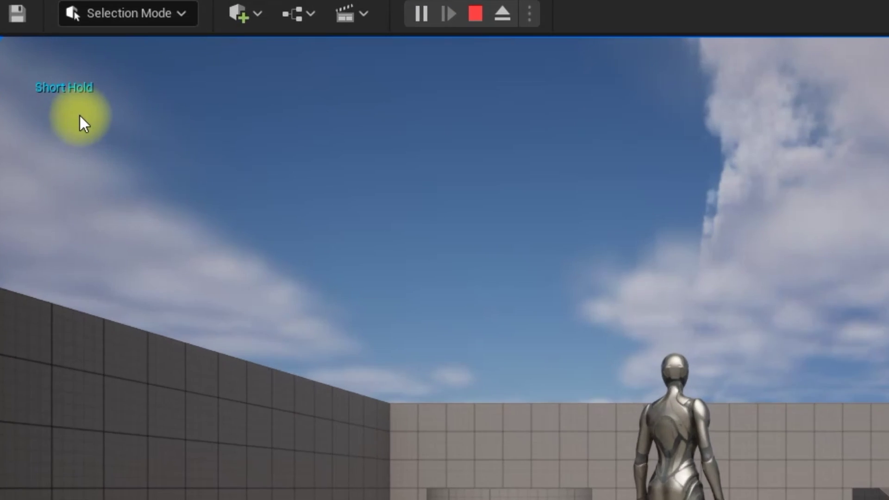
left_click(41, 90)
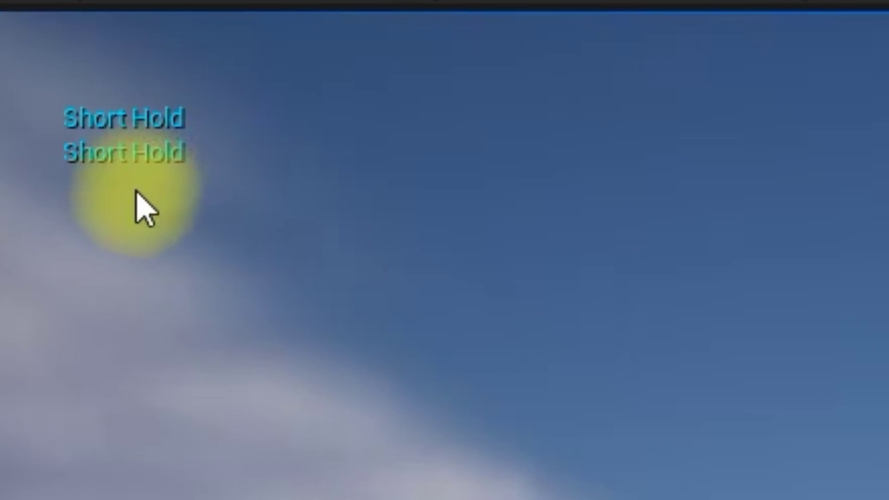
left_click_drag(238, 242, 239, 241)
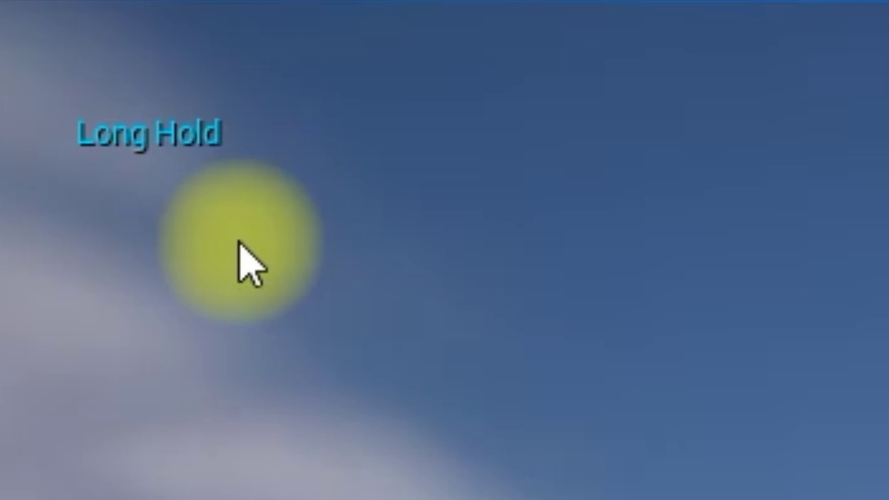
left_click_drag(238, 241, 246, 242)
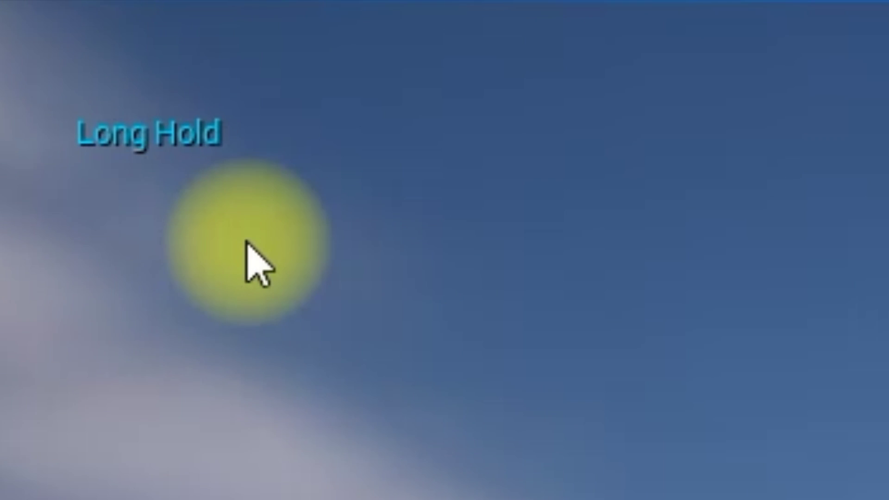
left_click(246, 242)
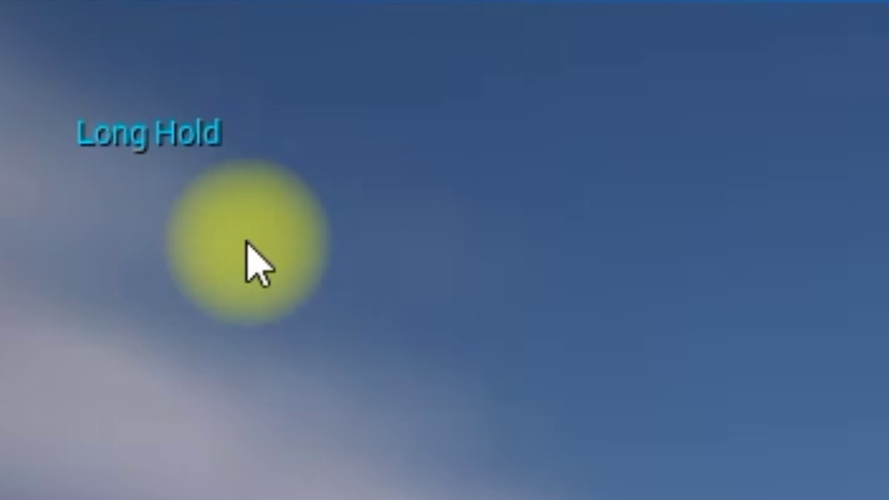
left_click(246, 241)
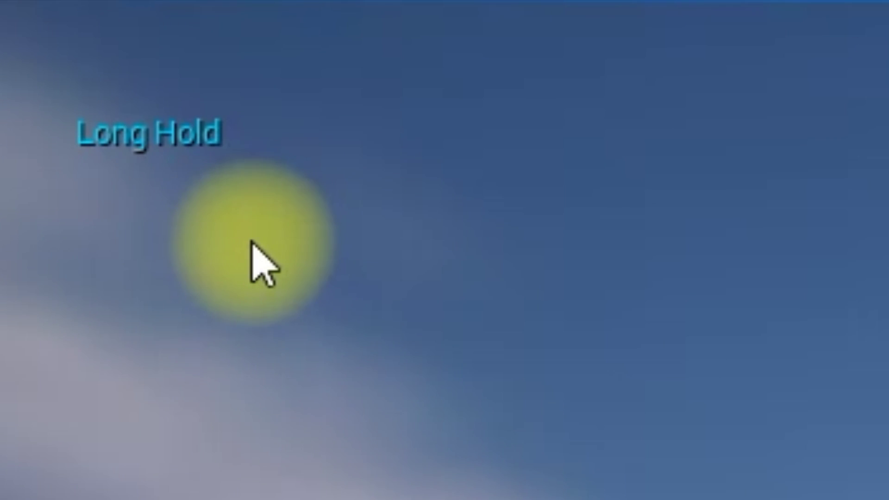
left_click(250, 242)
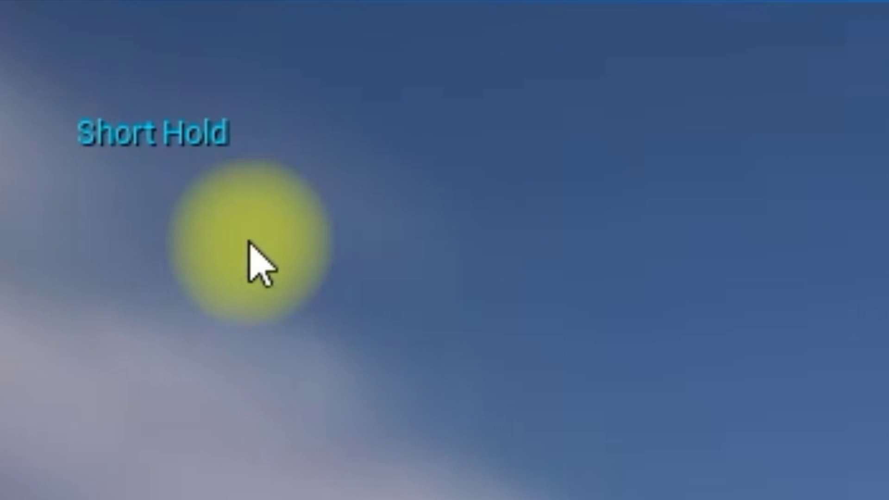